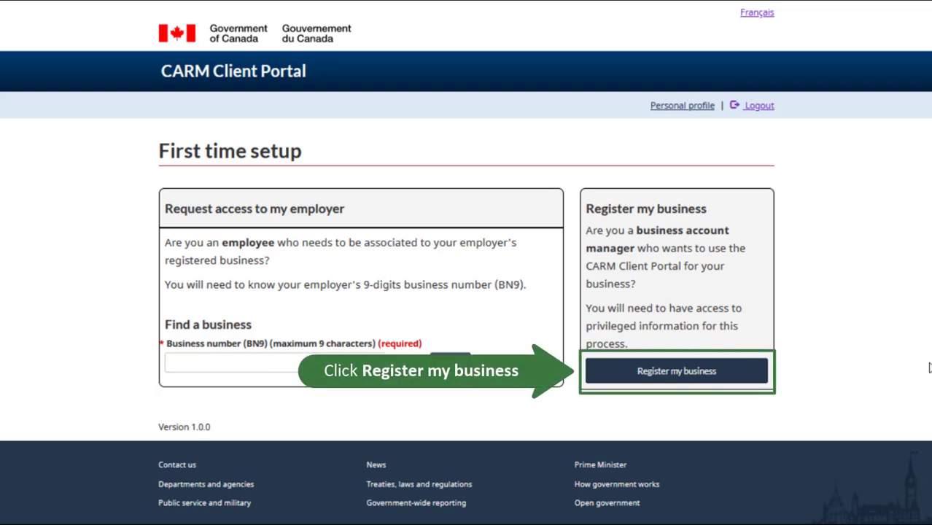
Start registering the business and continue past the Business Number and RM linking requirements
left_click(751, 384)
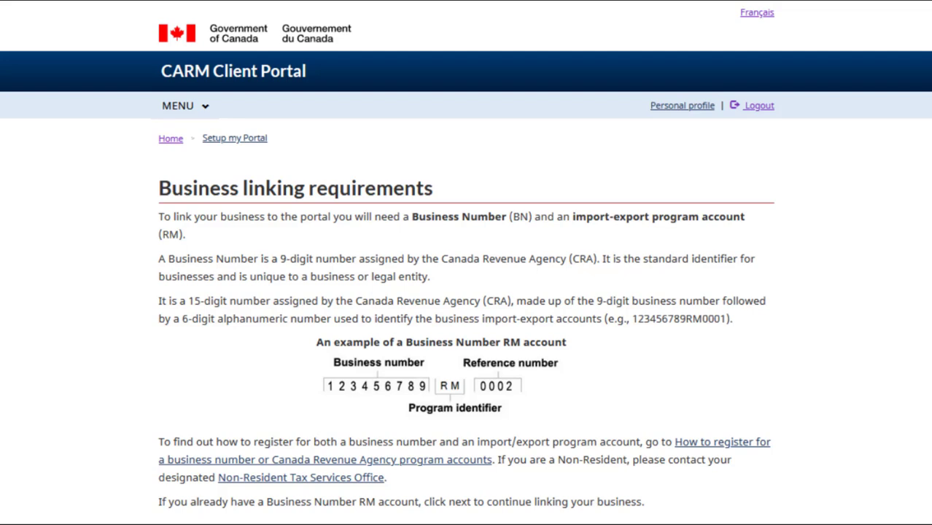
scroll(466, 292, "down", 3)
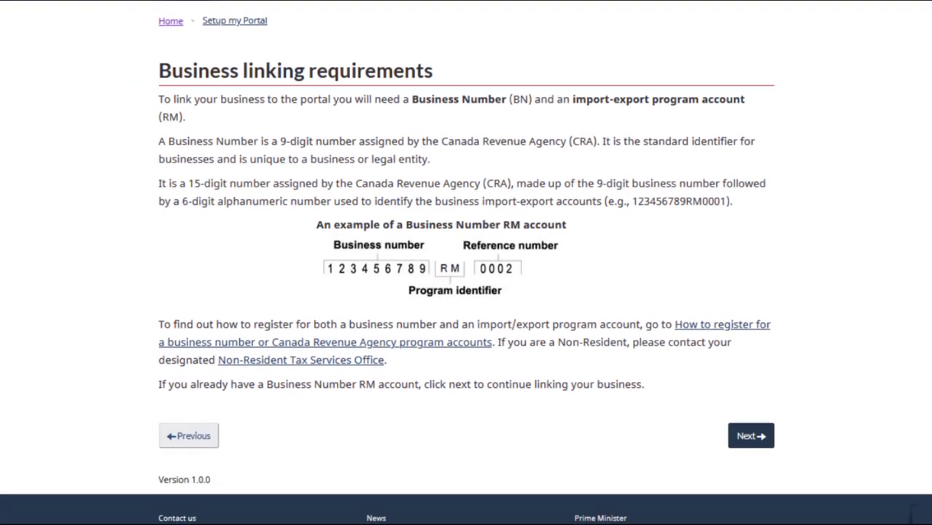
left_click(752, 428)
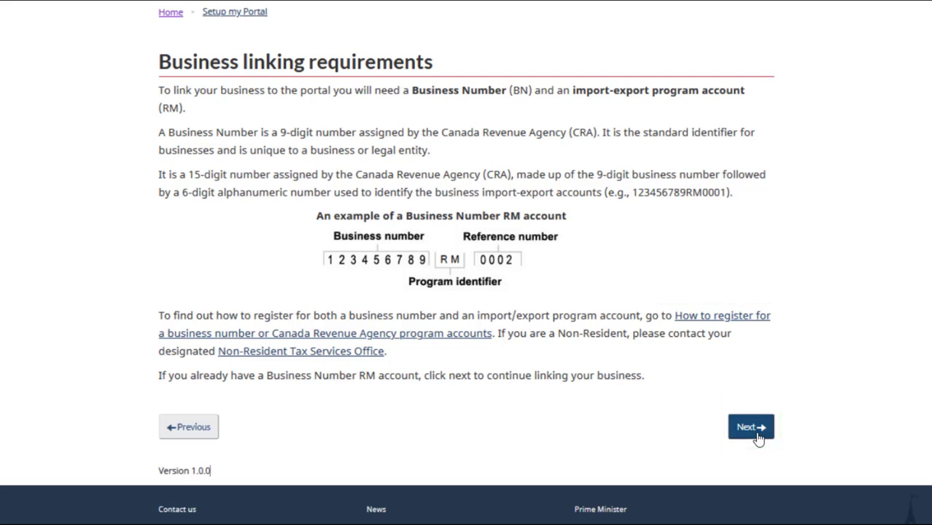
left_click(756, 437)
Enter the business number and RM program reference number, and certify authority to act for the business
left_click(299, 251)
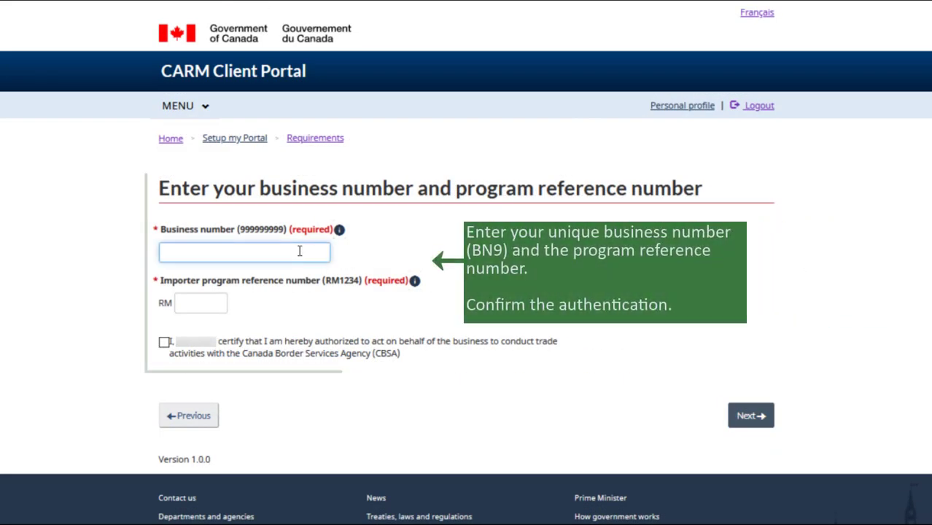
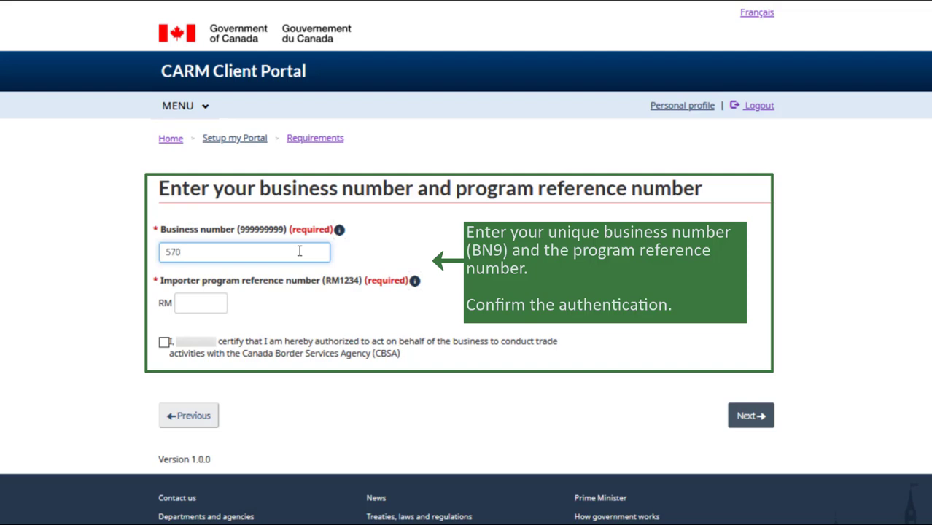
left_click(197, 299)
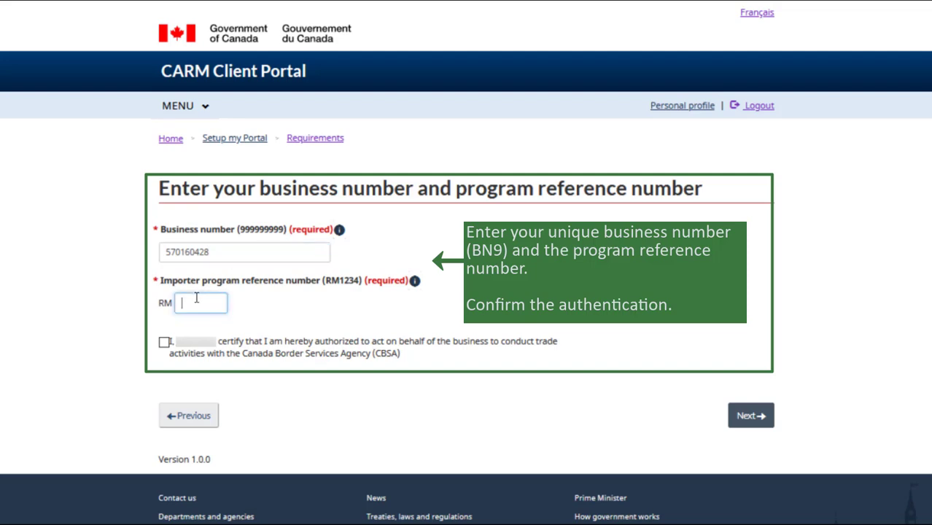
type("0001")
left_click(164, 341)
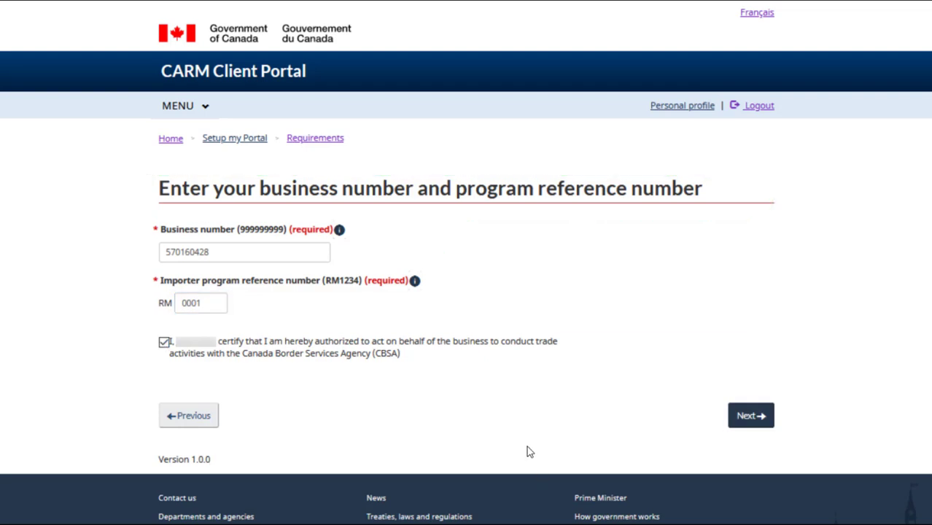
Submit the numbers and set the legal entity address country to Canada and province to British Columbia
left_click(751, 417)
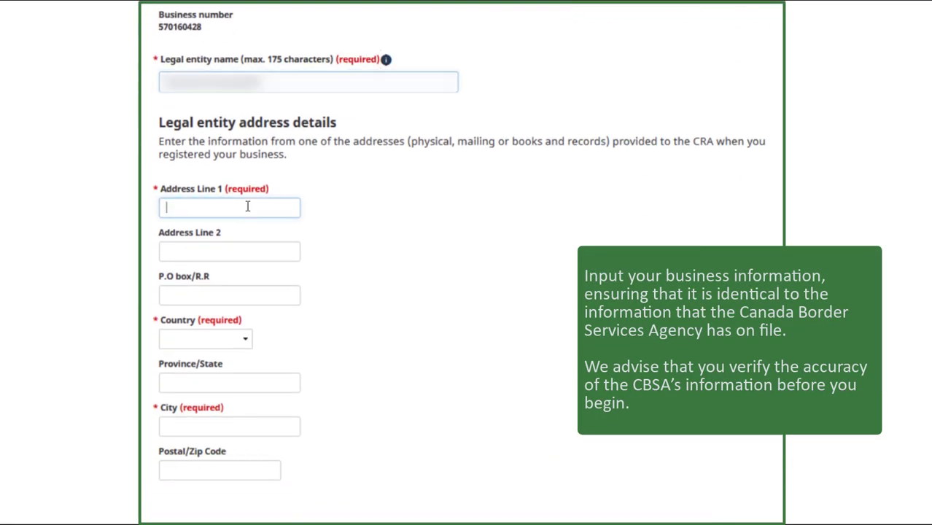
left_click(247, 204)
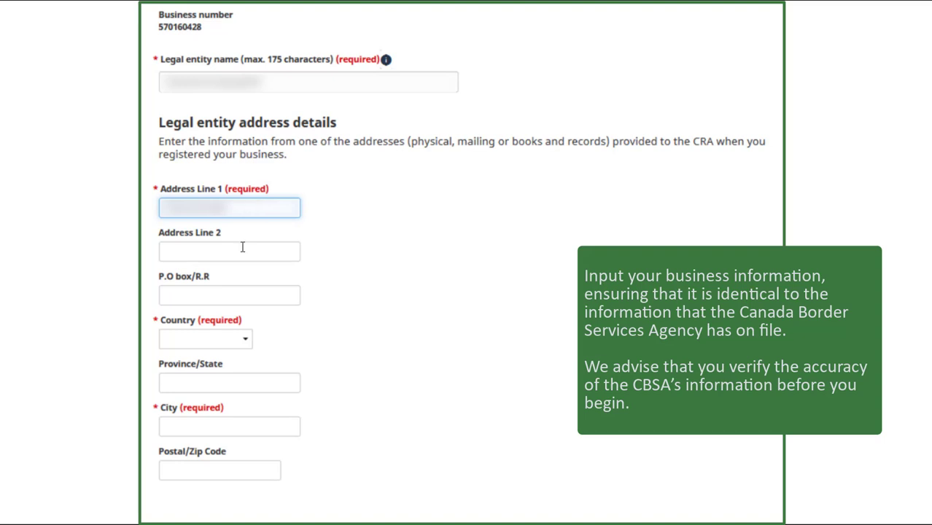
left_click(243, 341)
left_click_drag(248, 48, 247, 72)
scroll(219, 173, "down", 1)
left_click(229, 269)
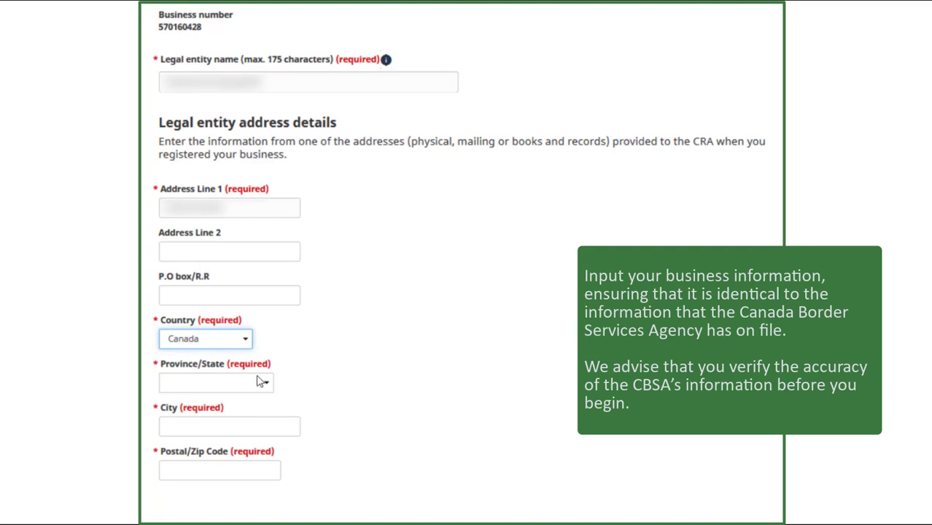
scroll(258, 273, "down", 2)
left_click(259, 273)
left_click(224, 323)
Enter Vancouver as the city plus the postal code, and submit the legal entity address
left_click(213, 313)
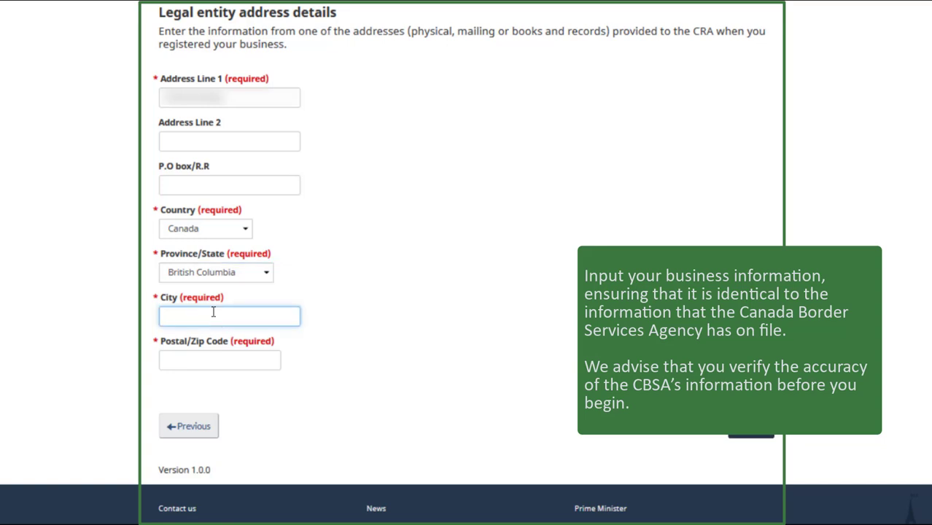
type("Vancouver")
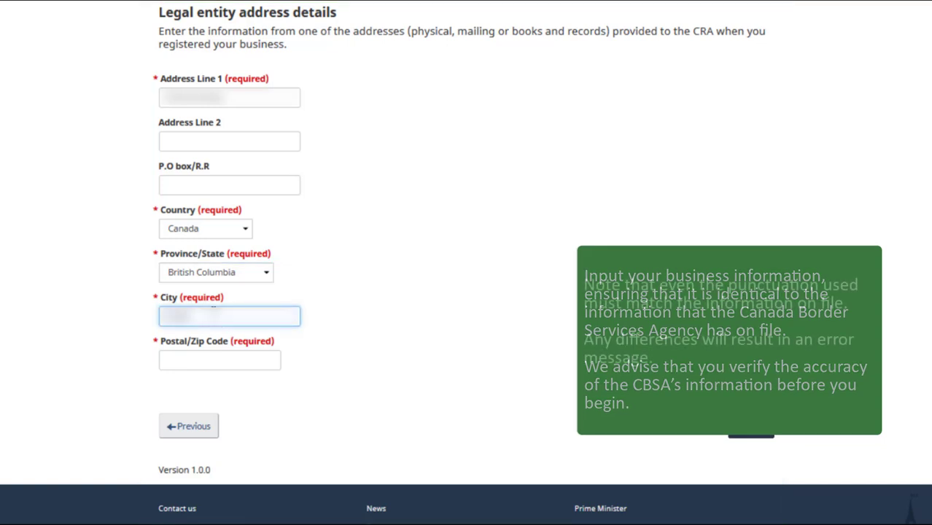
left_click(202, 361)
type("V7Z 0Z0")
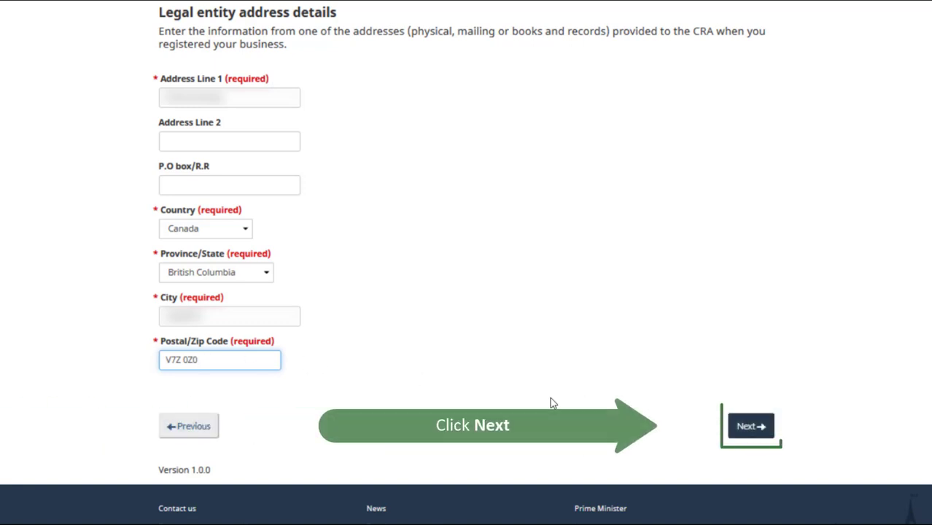
left_click(747, 428)
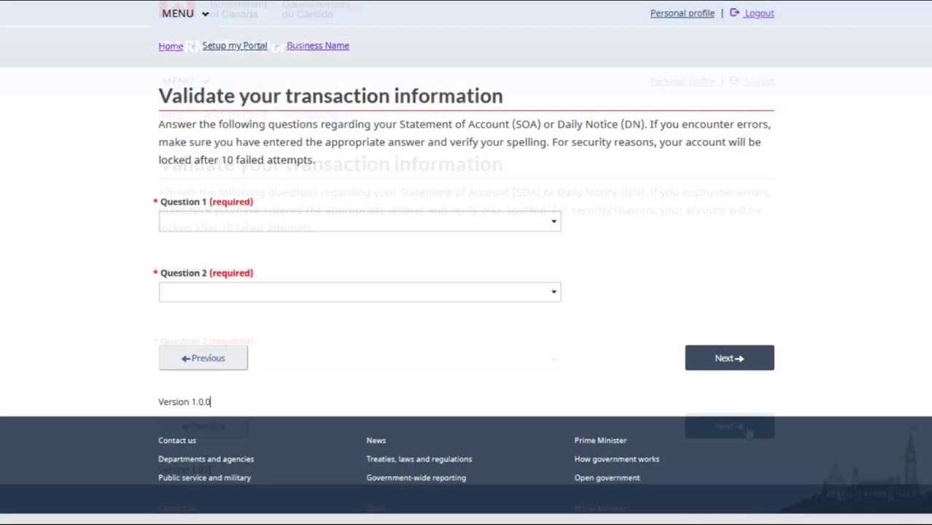
Answer the most recent payment question with 2255.95
left_click(555, 223)
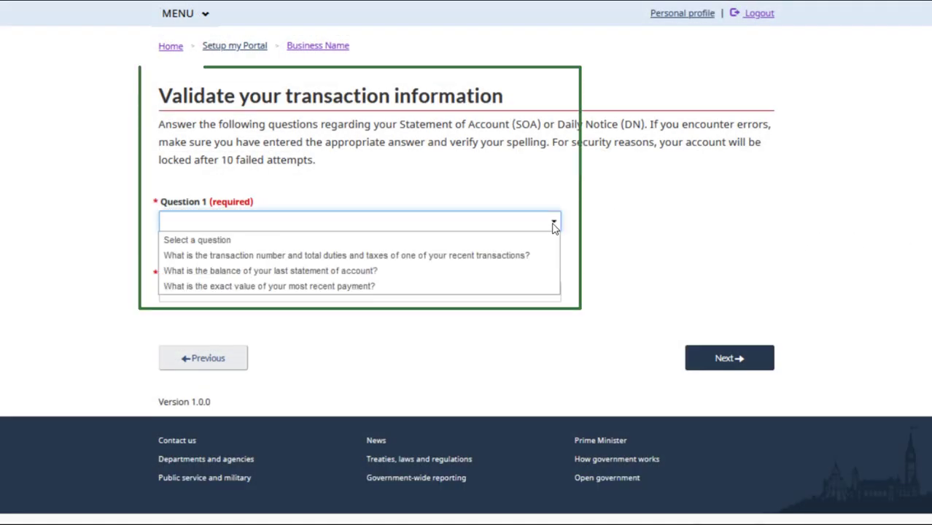
left_click(537, 287)
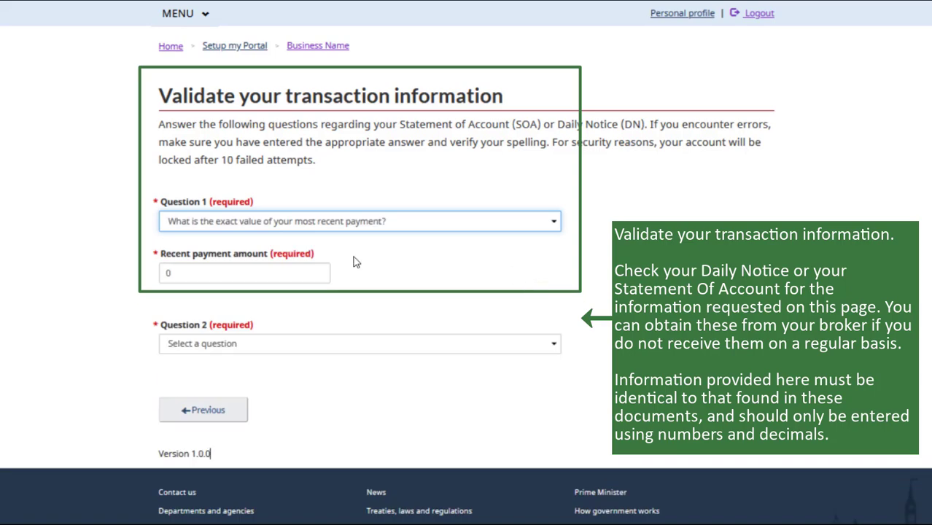
left_click(292, 271)
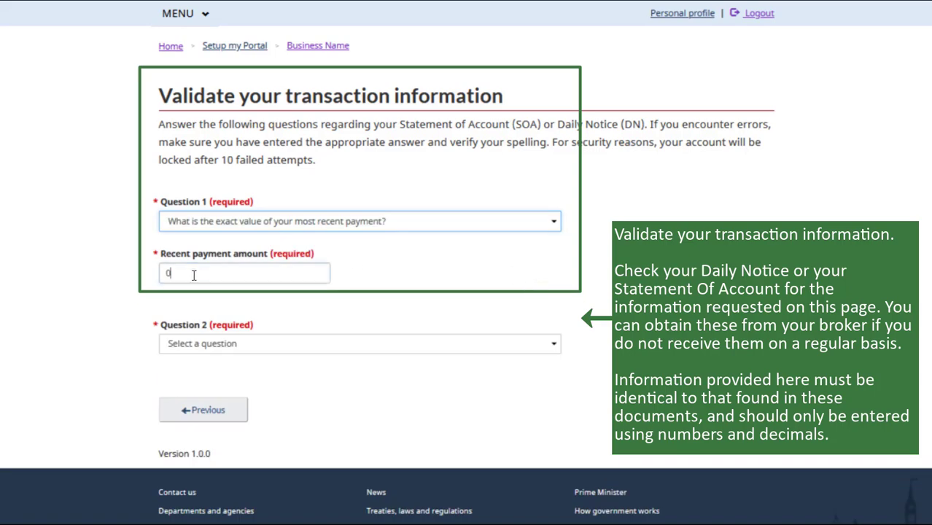
type("2255.95")
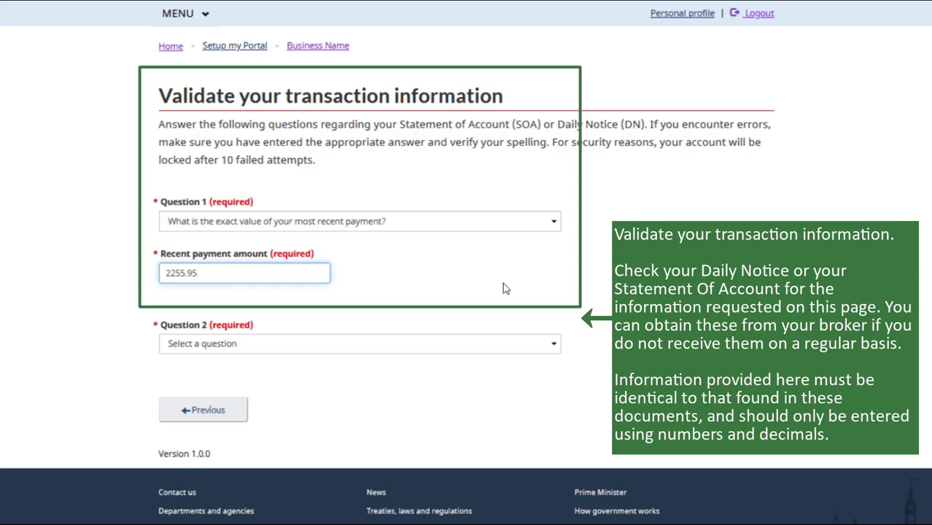
Answer the last statement balance question with 2116.36, replacing the 0, and submit the answers
left_click(551, 349)
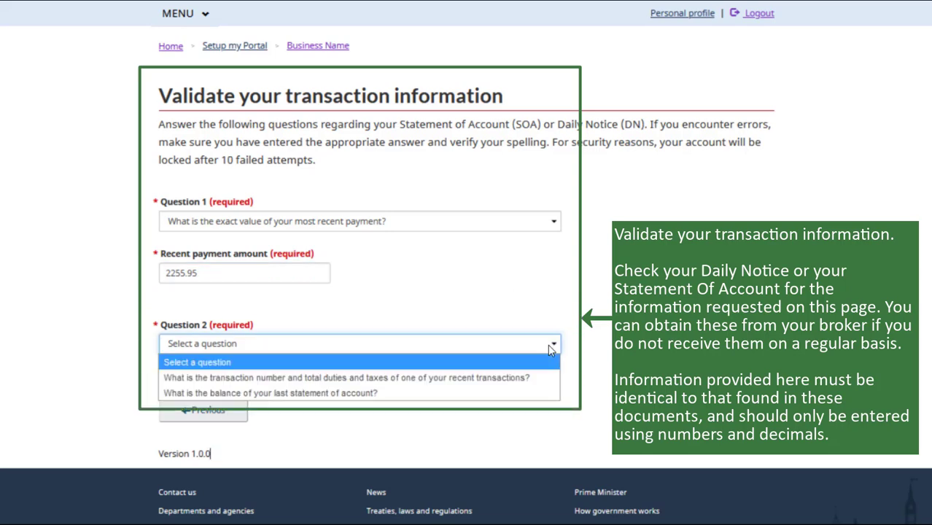
left_click(521, 394)
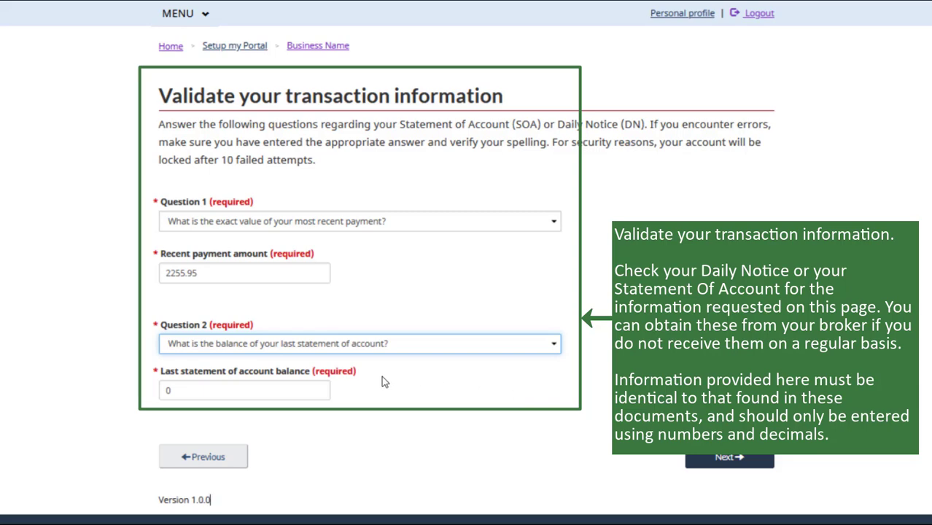
left_click(306, 389)
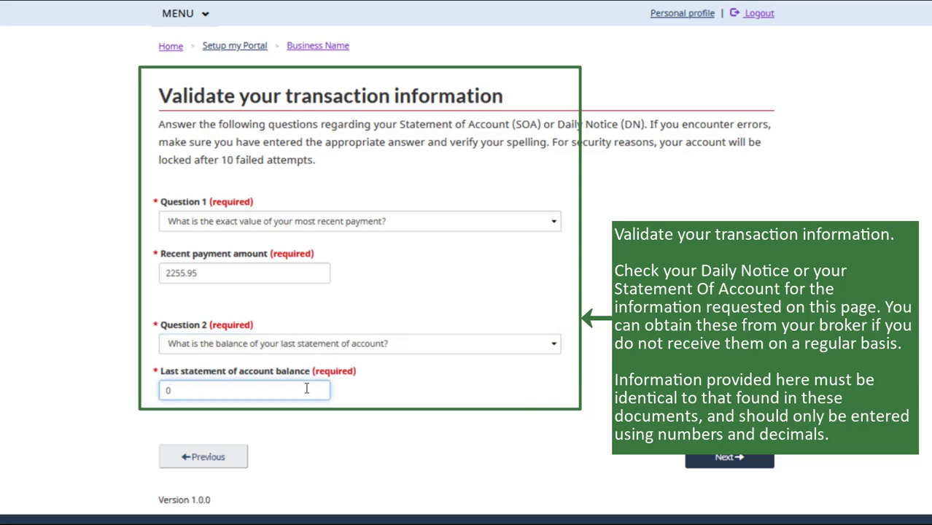
key("ctrl+a")
type("2116.36")
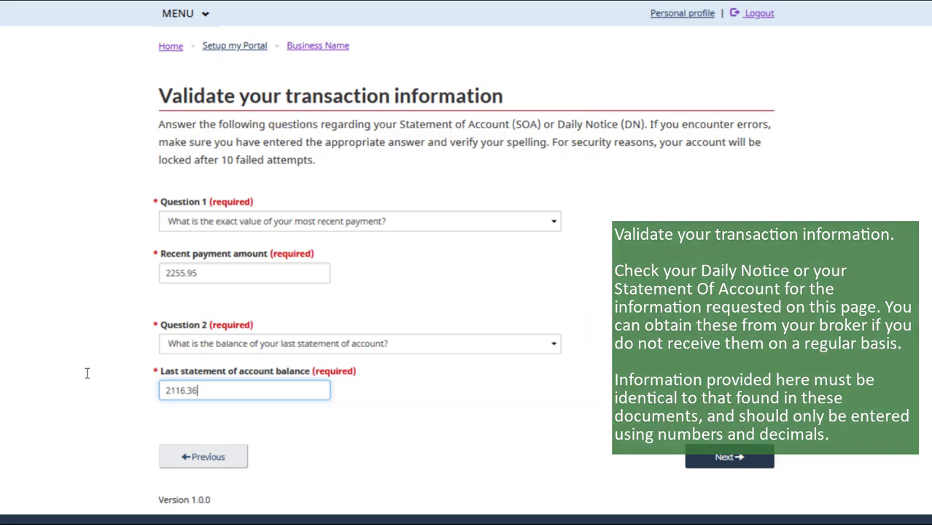
left_click(726, 465)
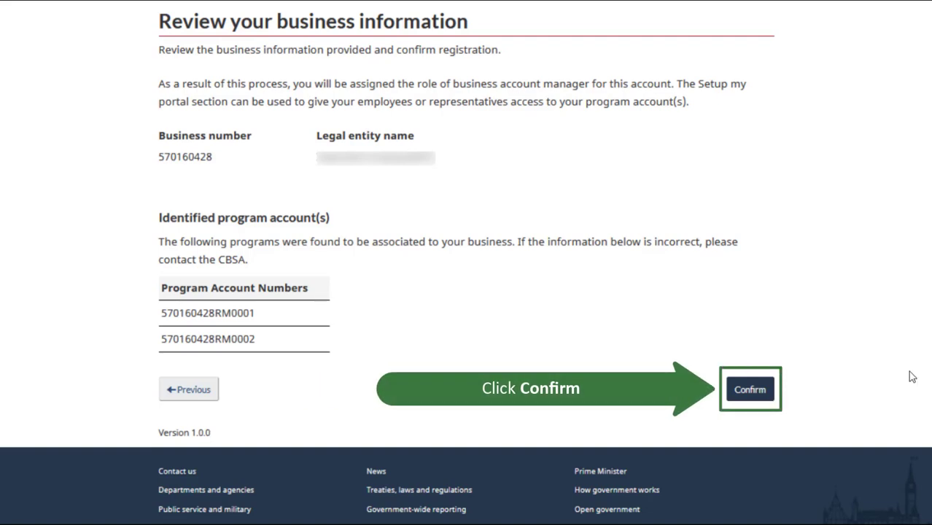
Confirm registration of the business and its two program accounts on the review page
left_click(755, 400)
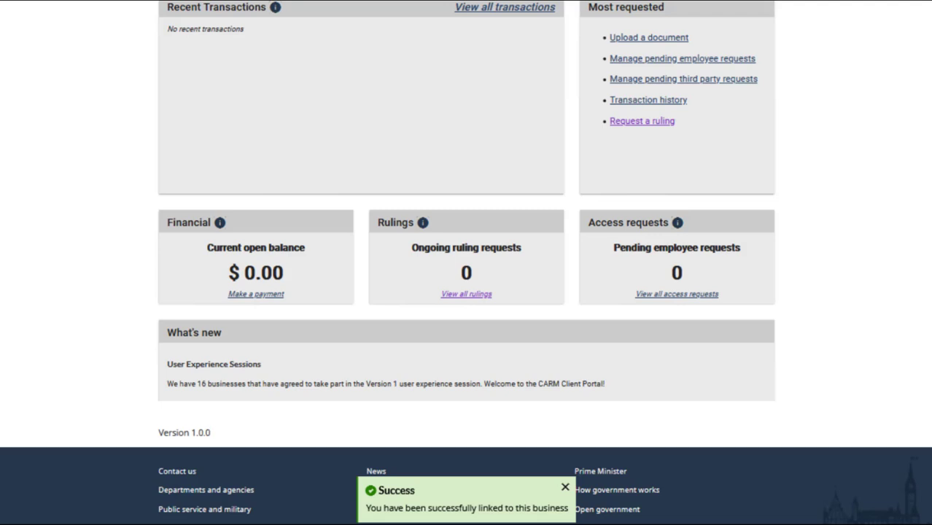
Scroll down the dashboard below the linking success message
scroll(467, 292, "down", 1)
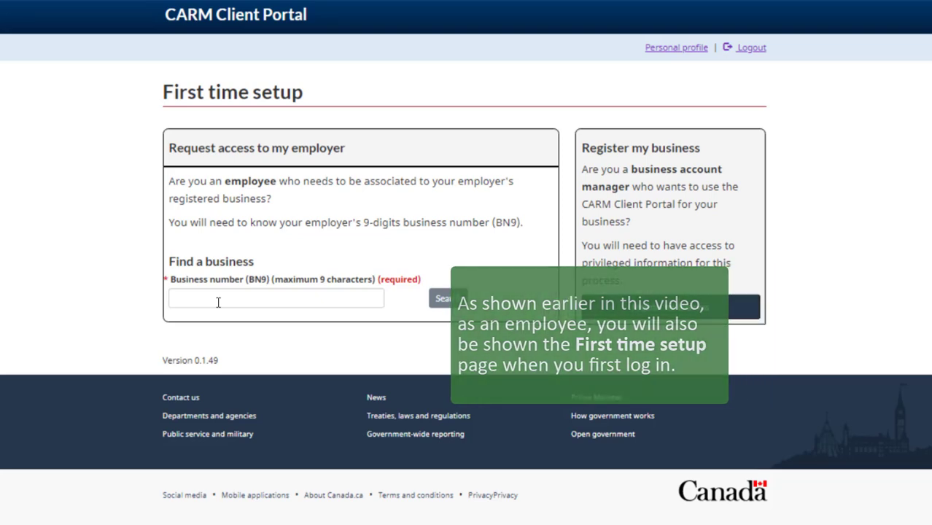
Enter the employer's nine-digit business number in the Find a business BN9 field
left_click(217, 302)
type("123456789")
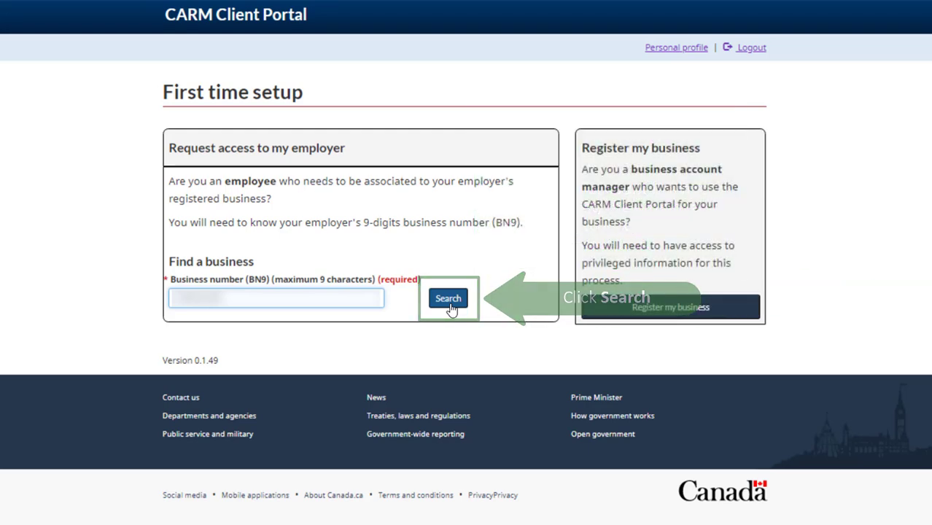
Search for the employer's business, comment that you are an employee of the company, and request access
left_click(450, 304)
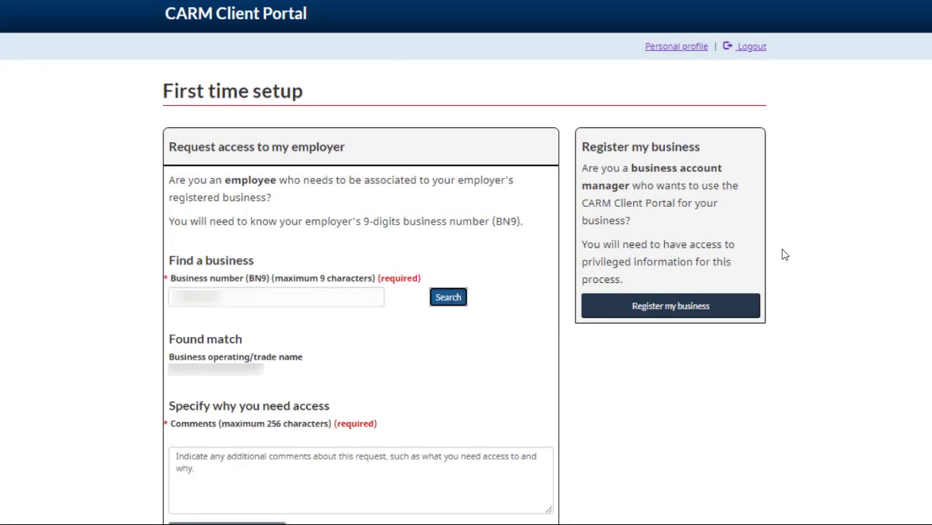
scroll(466, 262, "down", 1)
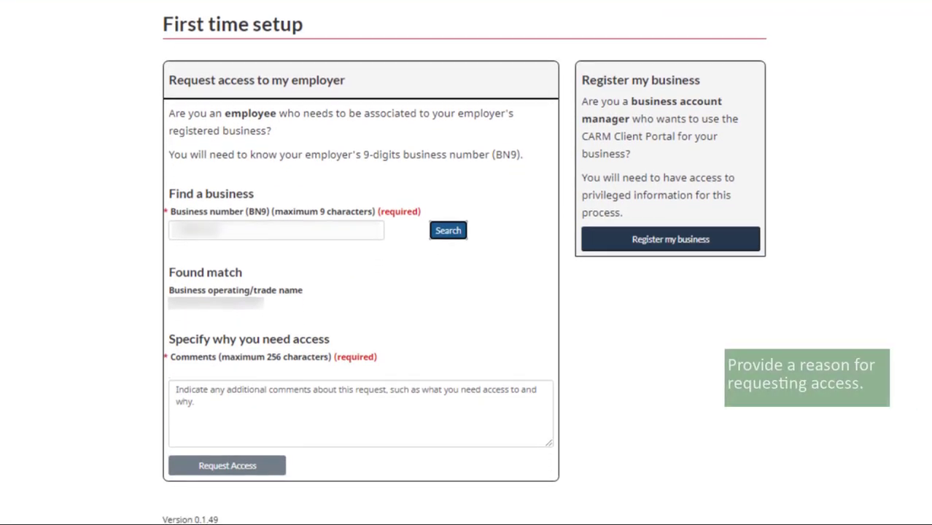
left_click(221, 413)
type("m an ")
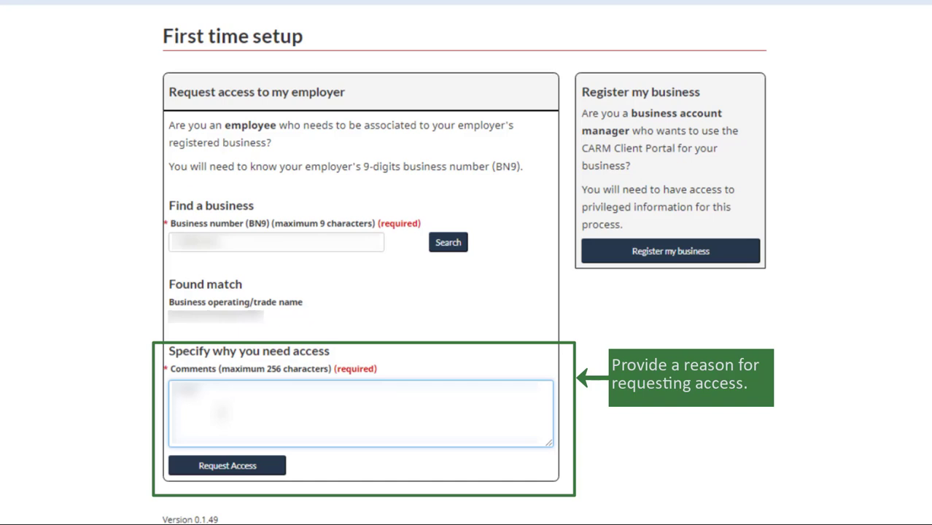
type("employee of the ")
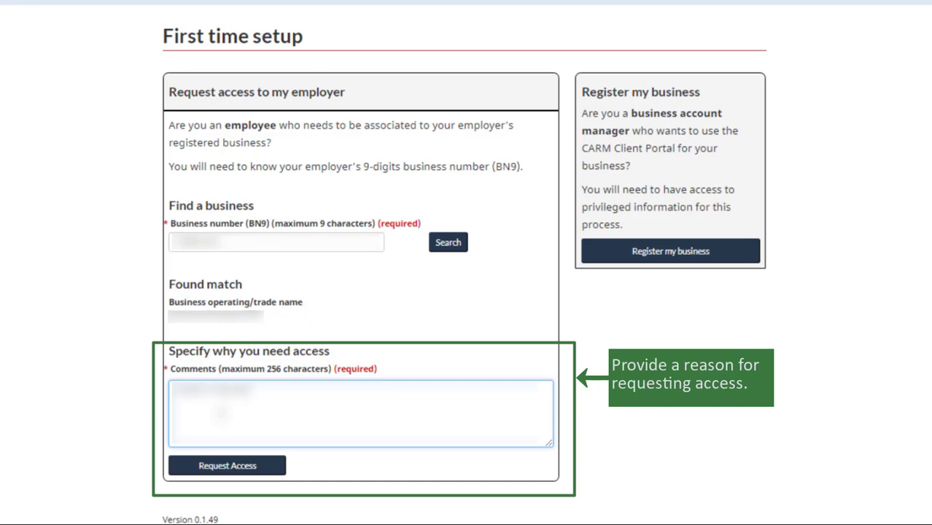
type("comp")
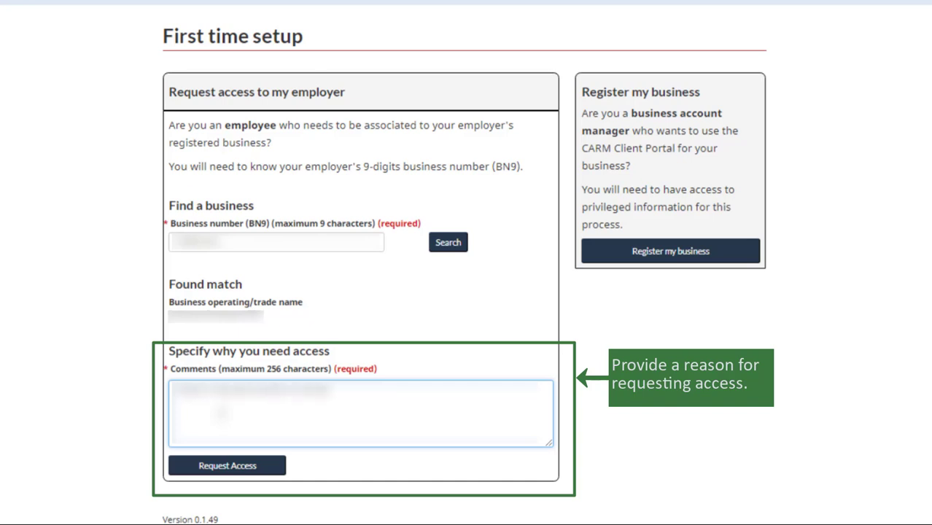
type("any I work")
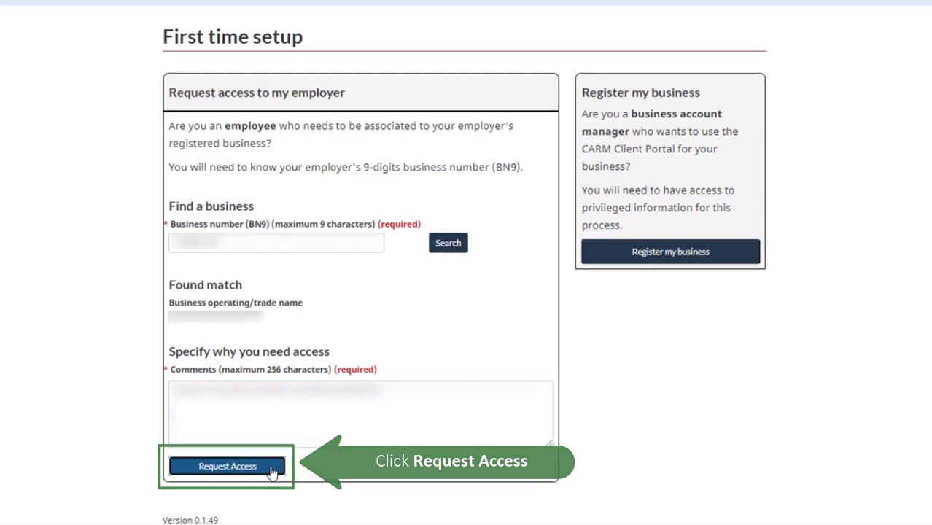
left_click(228, 467)
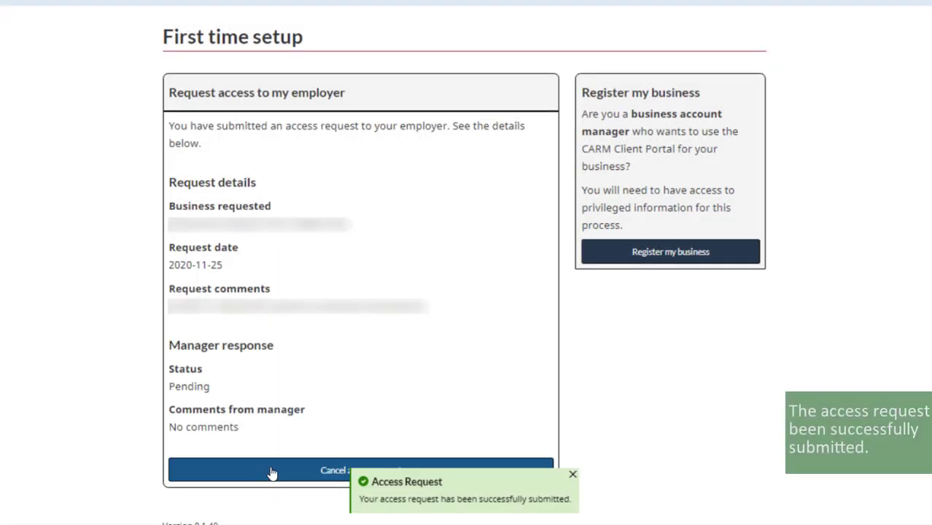